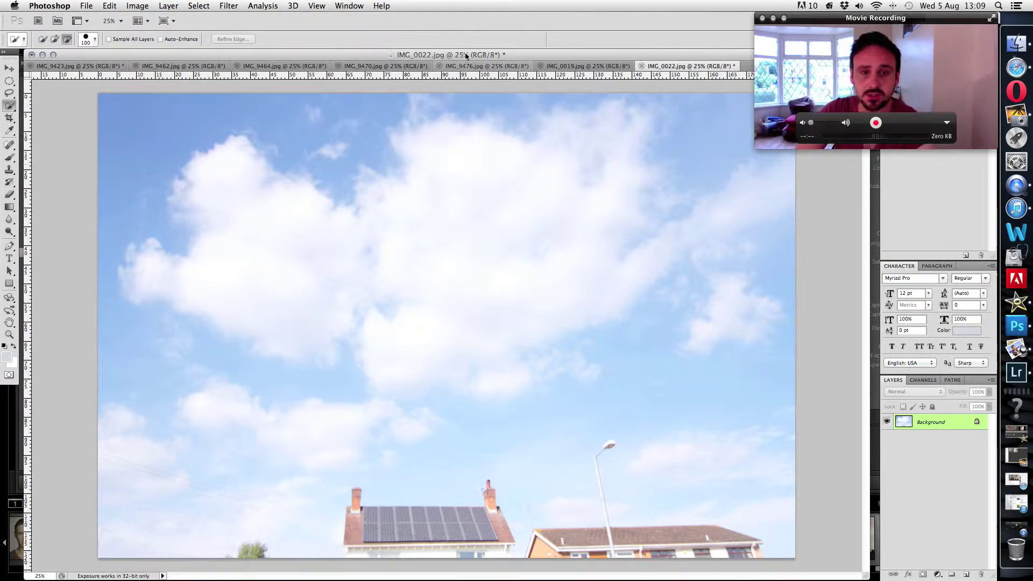
- Select all of the IMG_0022 sky photo, then switch to the IMG_9423 park photo
mouse_move(466, 56)
left_mouse_down()
mouse_move(453, 73)
mouse_move(476, 54)
mouse_move(464, 58)
left_mouse_up()
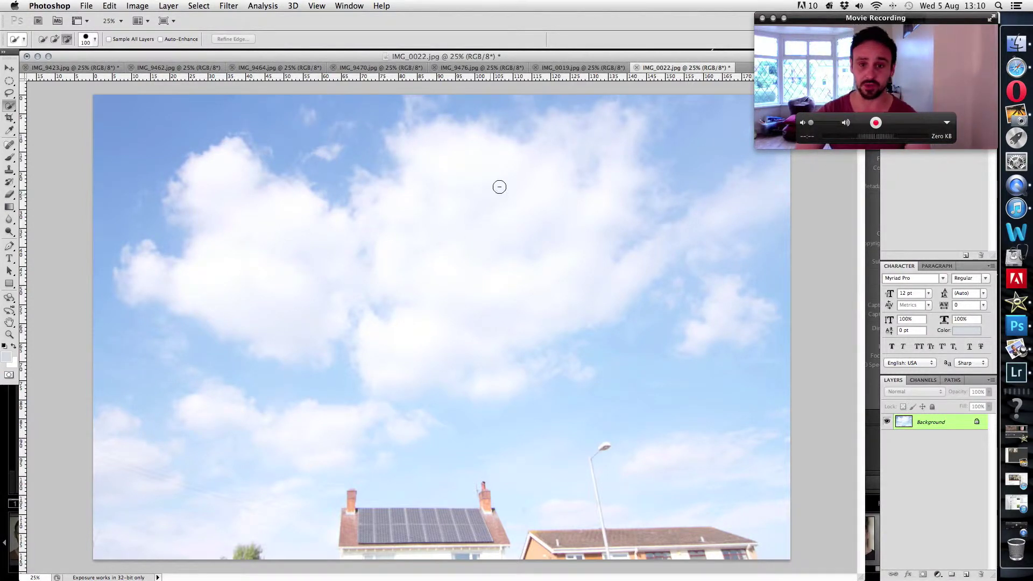
left_click(599, 69)
left_click(670, 68)
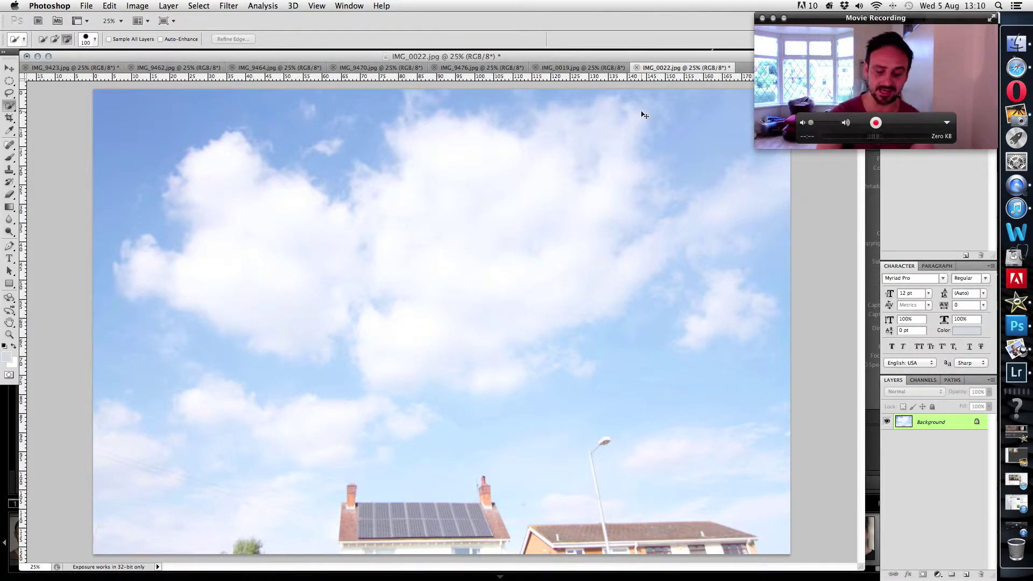
key("super+a")
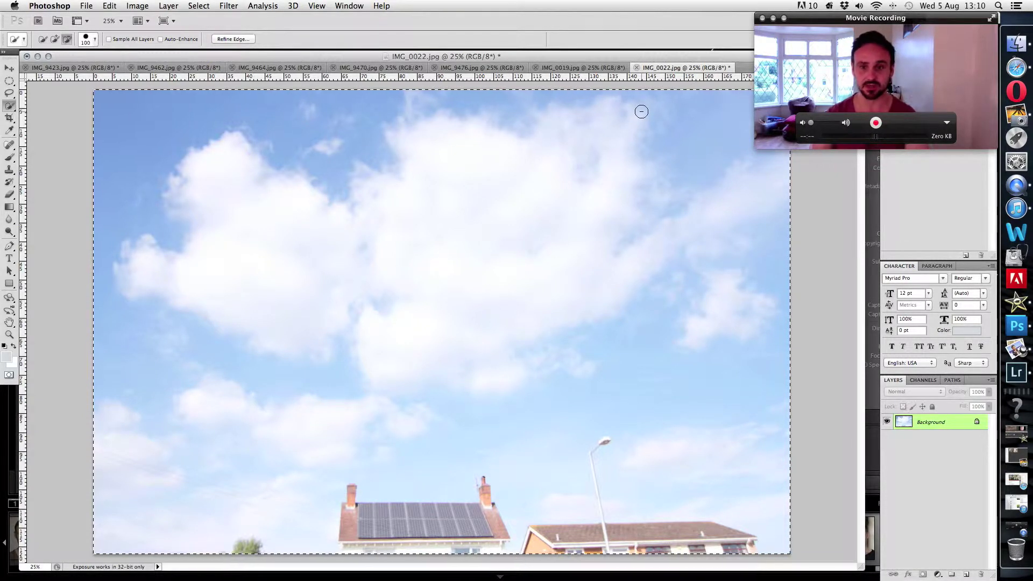
left_click(90, 68)
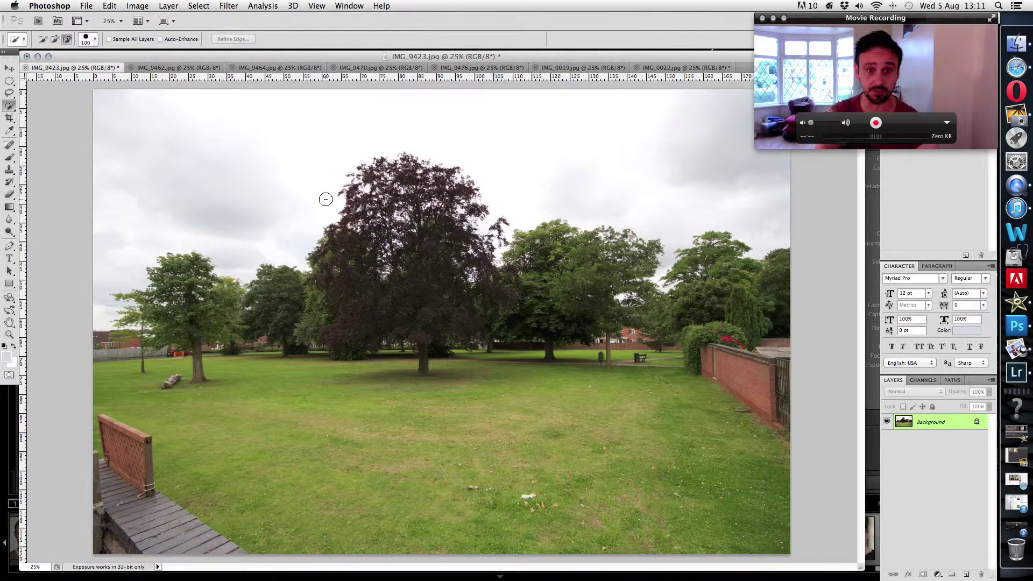
- Paste the sky as Layer 1, hide it, and make the Background layer active
key("super+v")
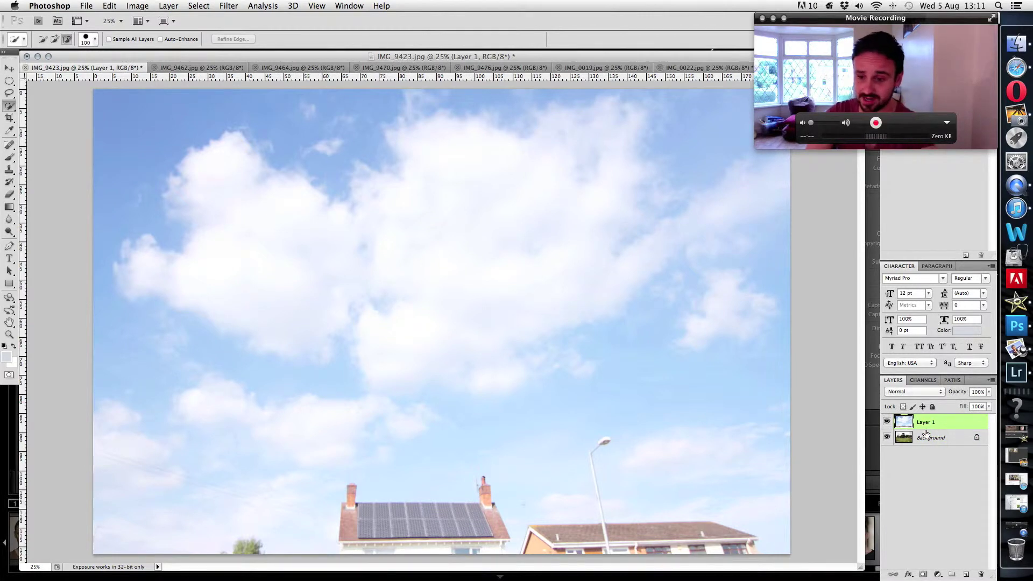
left_click(886, 422)
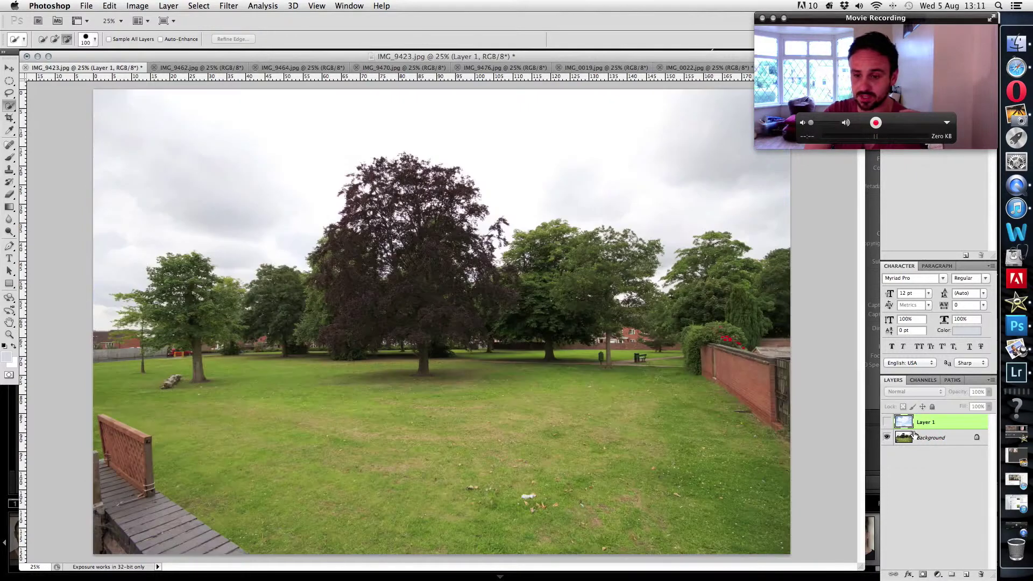
left_click(937, 438)
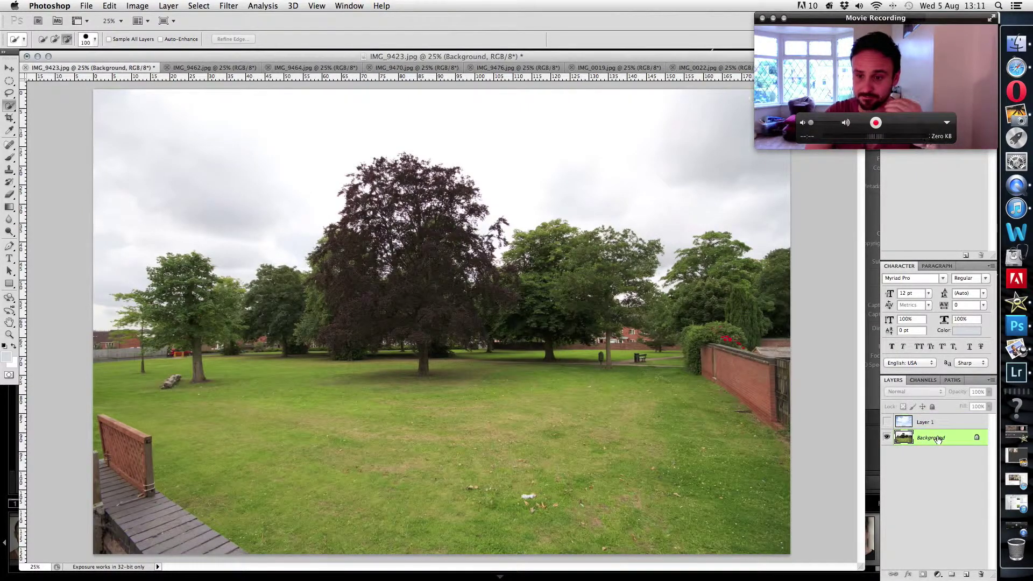
left_click(947, 423)
left_click(945, 436)
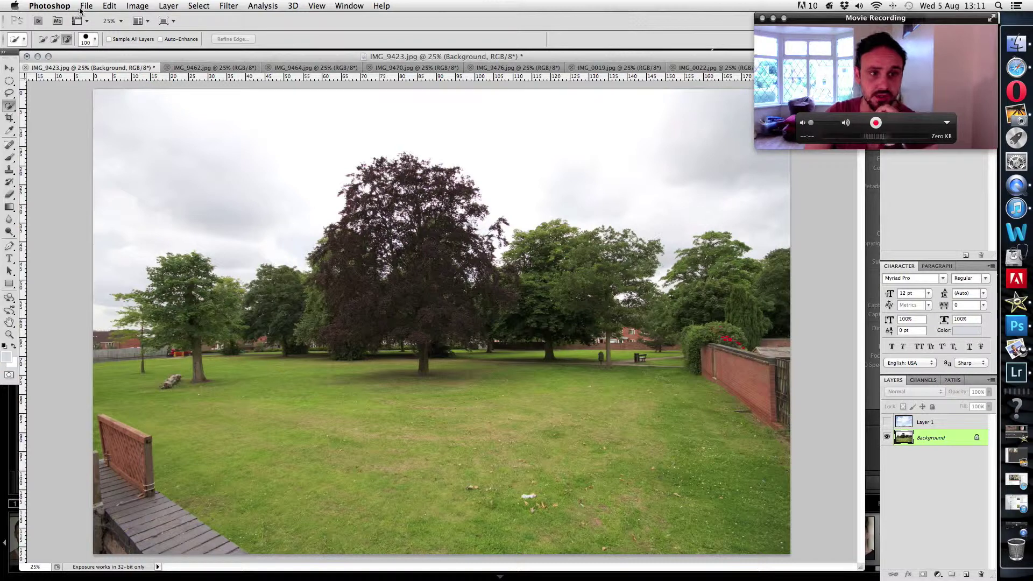
- Open Select > Color Range and sample the grey sky colour
left_click(206, 6)
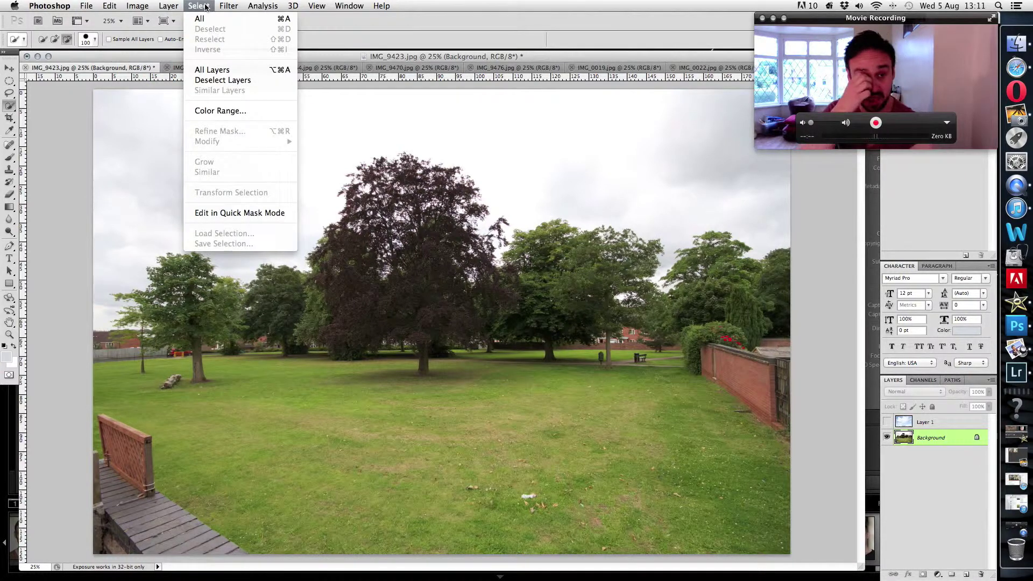
left_click(219, 110)
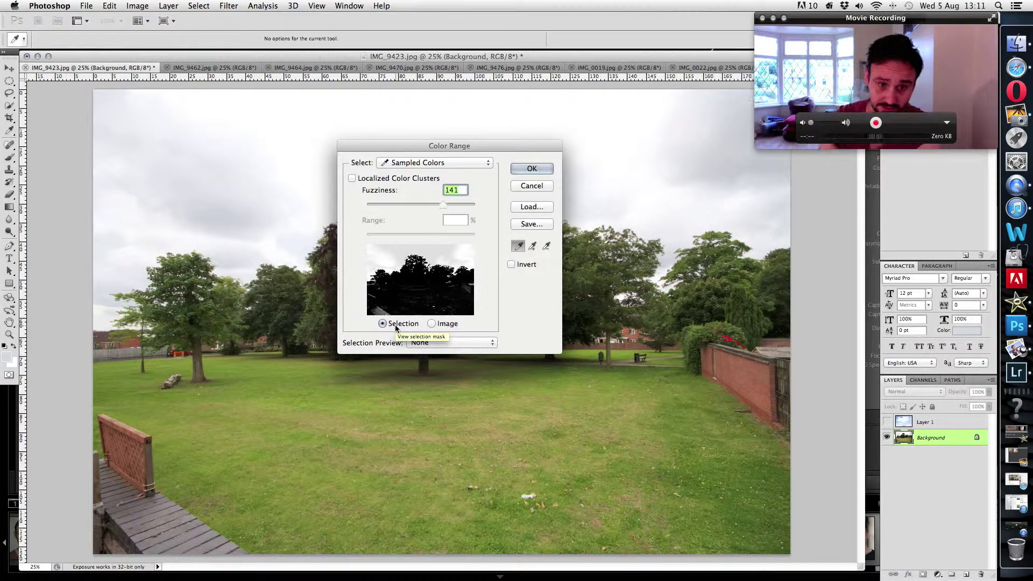
left_click_drag(440, 205, 414, 210)
left_click(468, 102)
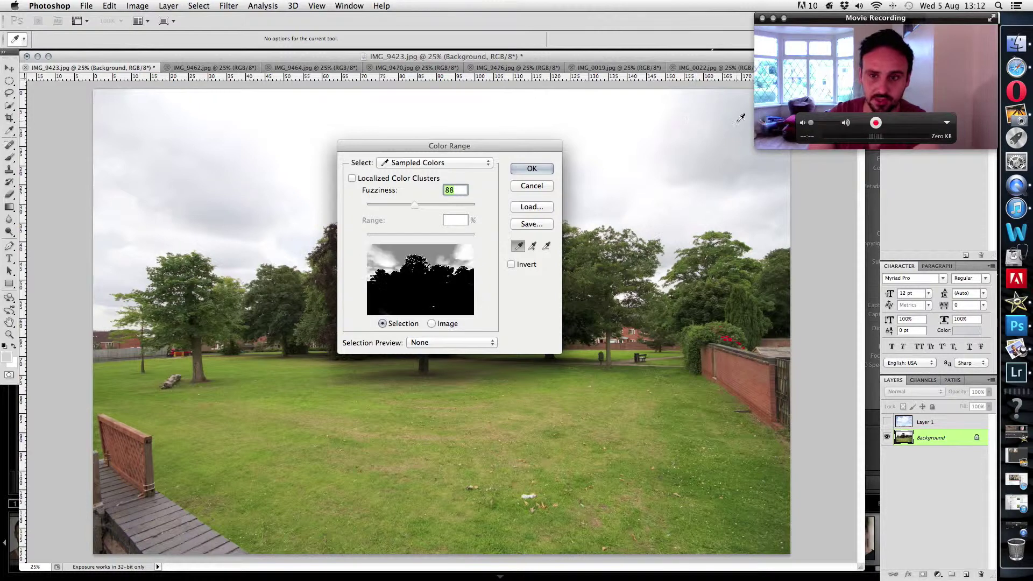
- Resample the sky in the mask preview and raise Fuzziness to about 107
left_click(738, 167)
left_click(440, 249)
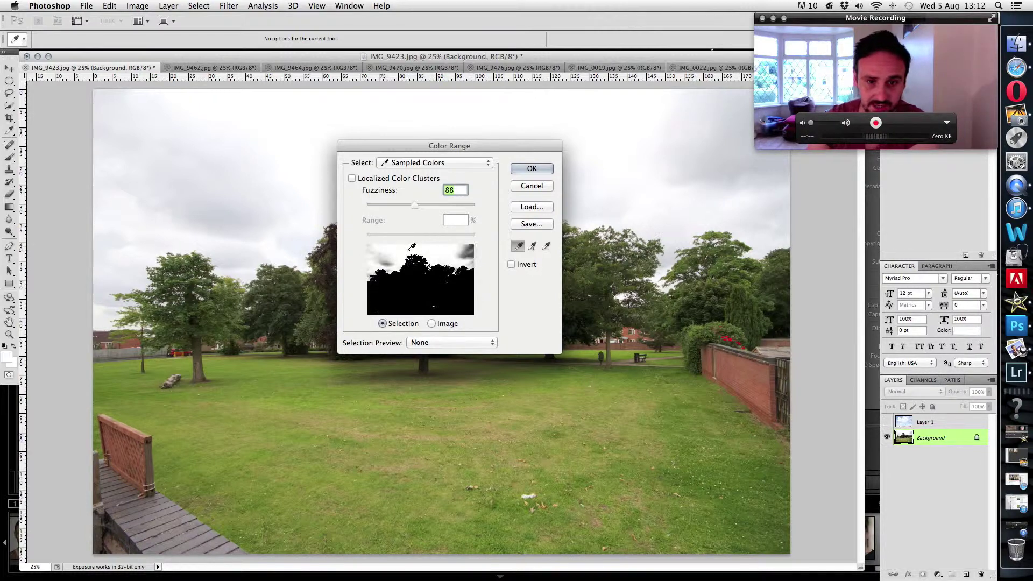
left_click(446, 254)
left_click(446, 254)
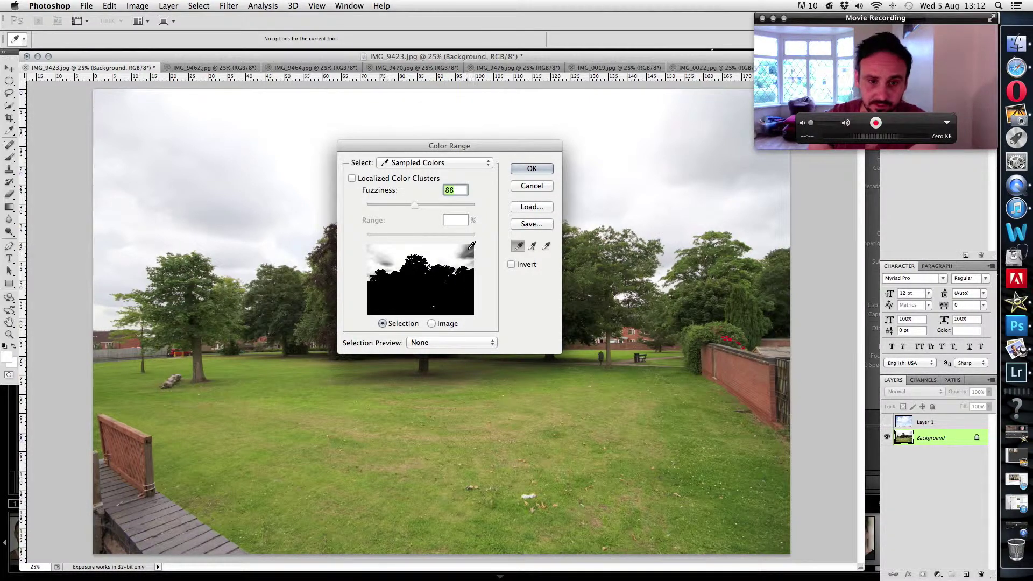
left_click(448, 250)
left_click(450, 249)
left_click(452, 249)
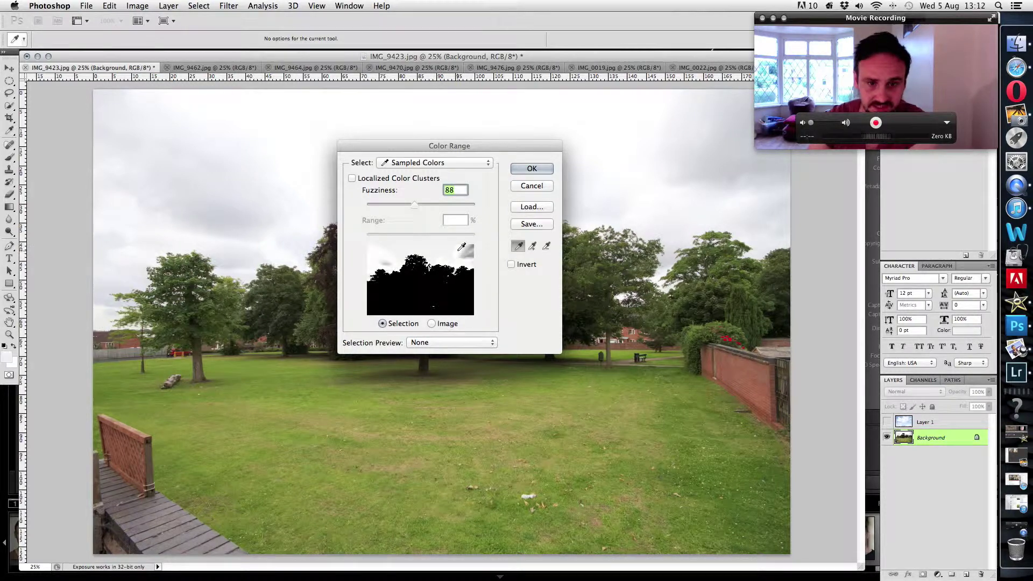
left_click_drag(417, 207, 424, 206)
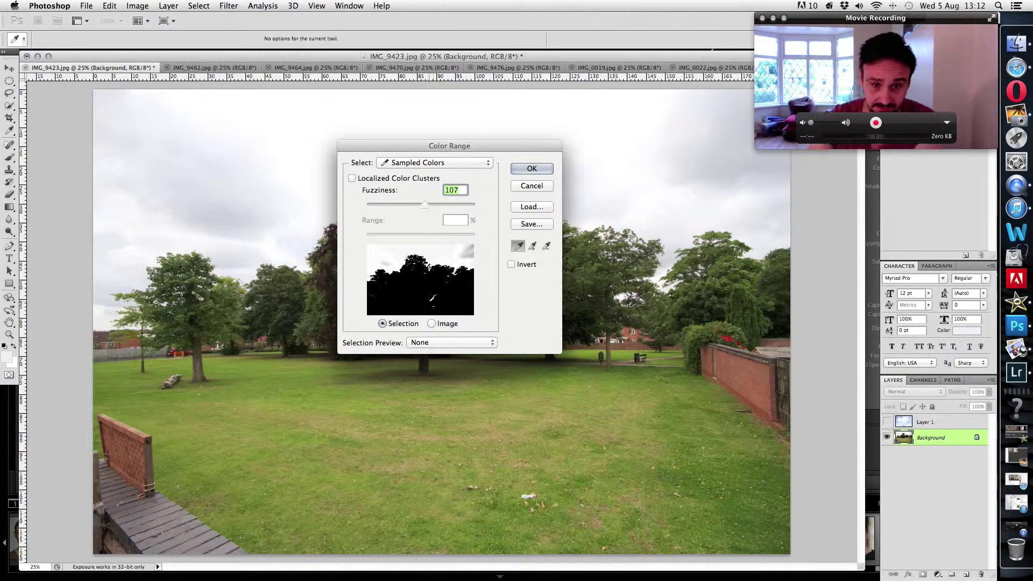
- Apply the Color Range sky selection, then toggle the Background layer's visibility to inspect it
left_click(531, 169)
key("w")
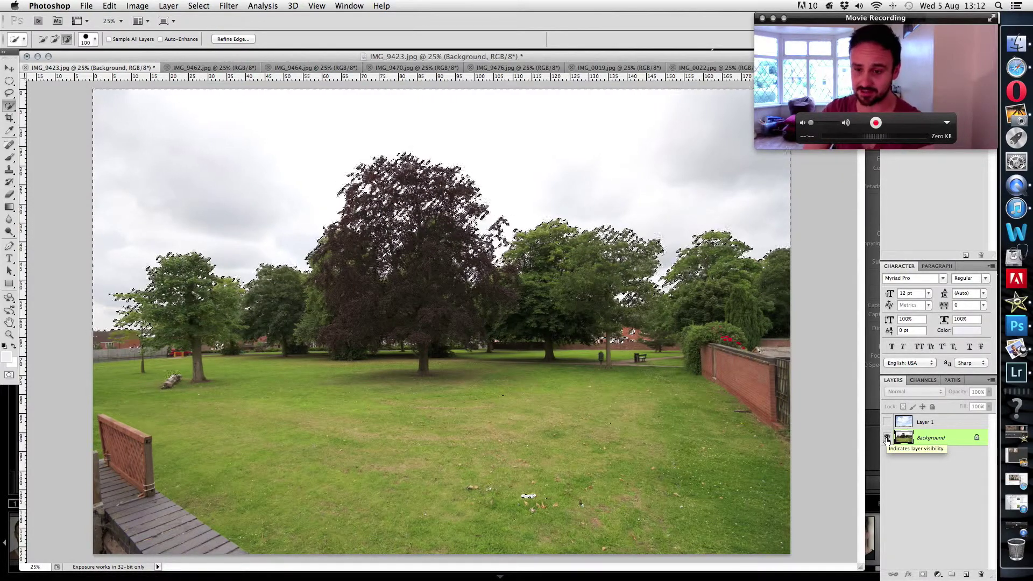
left_click(887, 437)
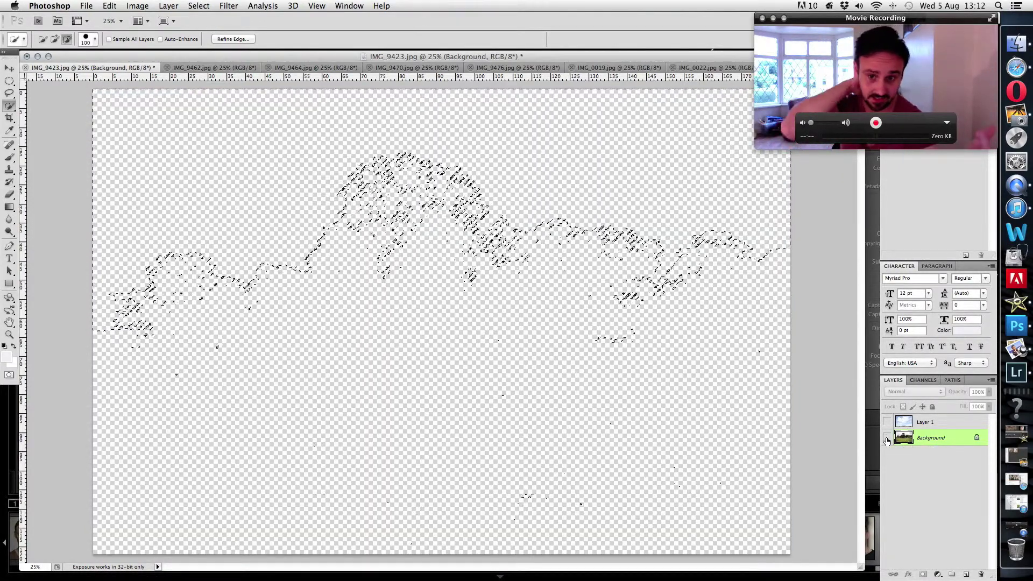
left_click(886, 438)
left_click(887, 438)
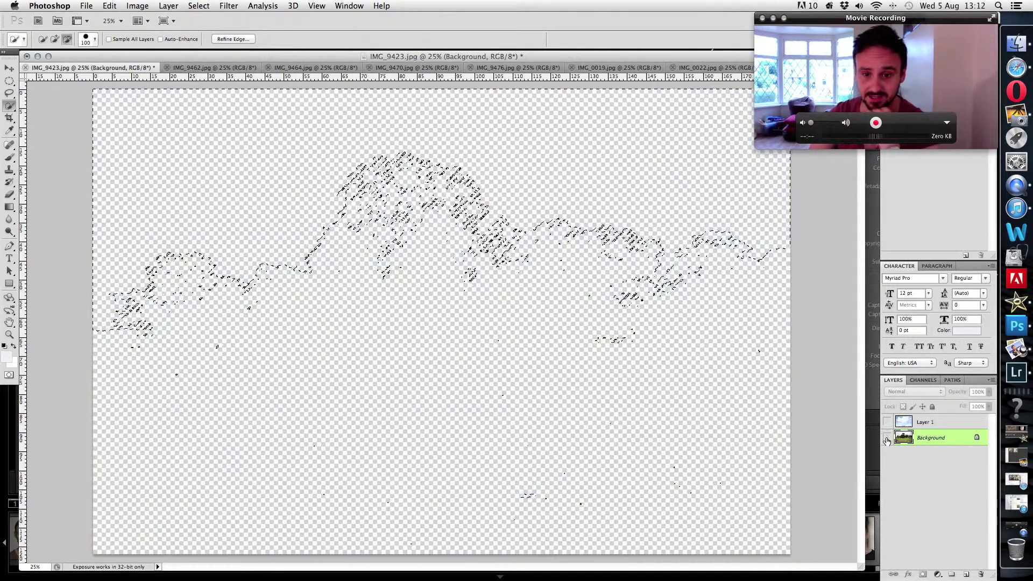
left_click(887, 439)
left_click(886, 439)
left_click(886, 439)
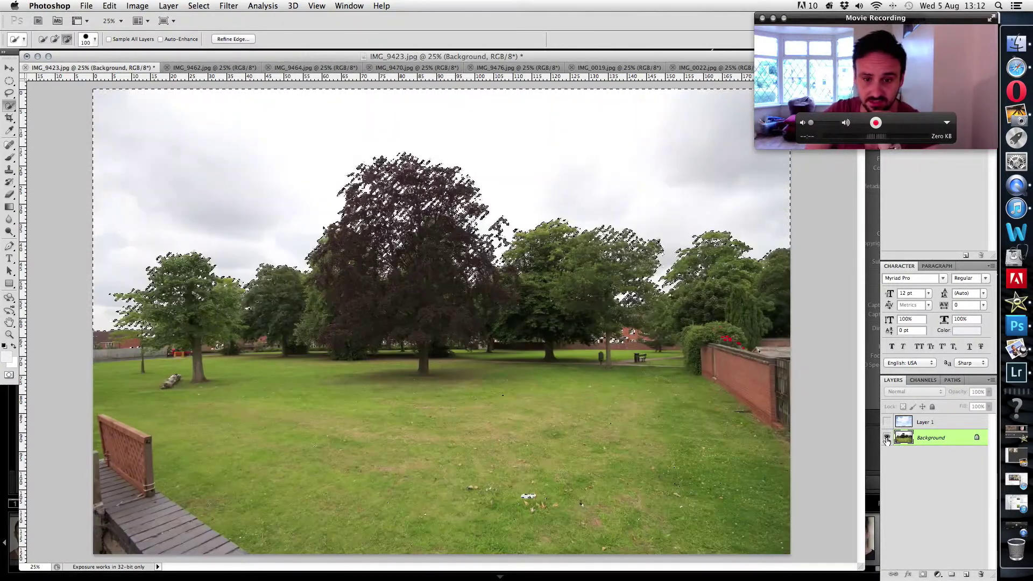
left_click(886, 438)
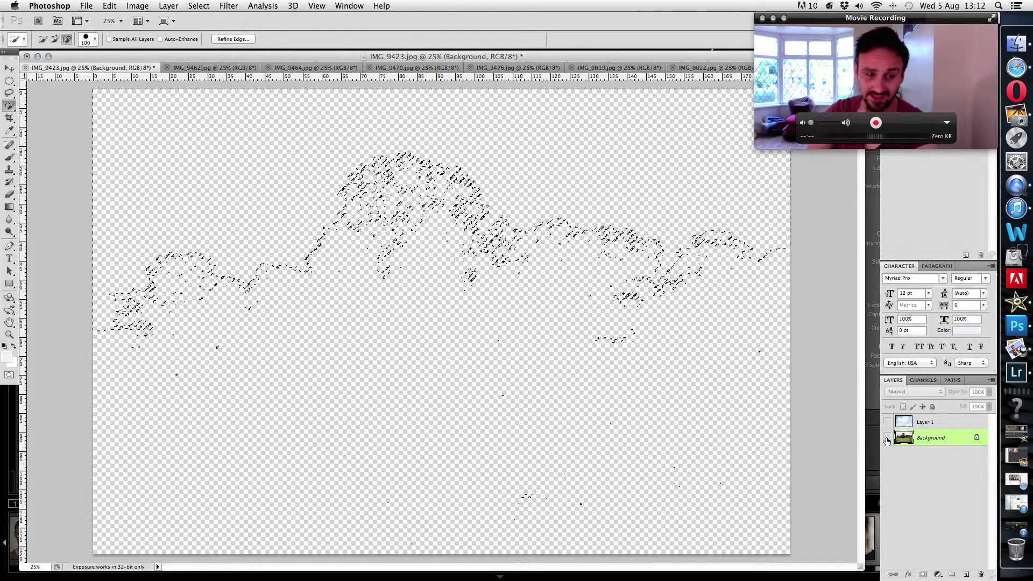
left_click(886, 439)
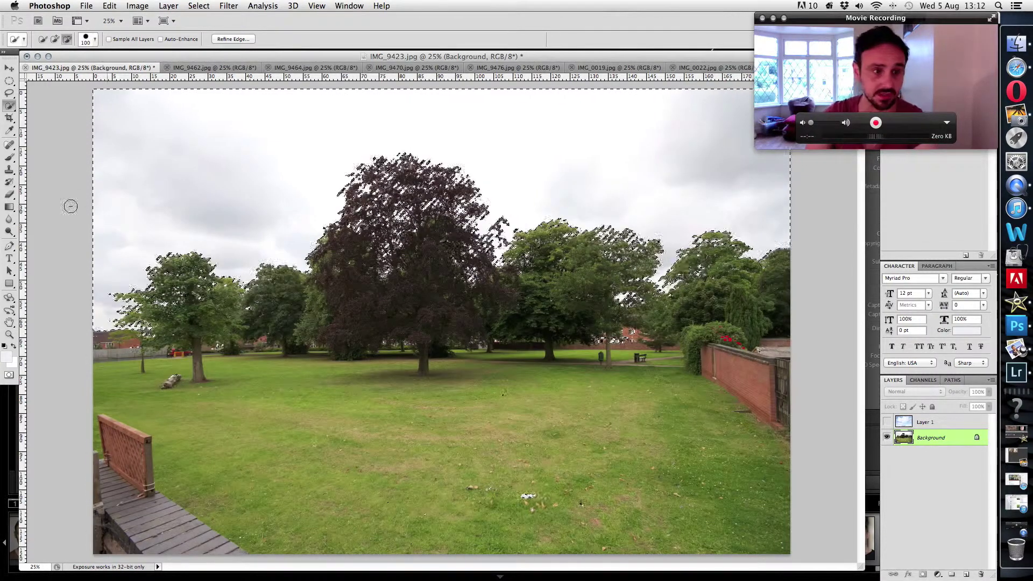
- Subtract the grass from the sky selection with Quick Selection, then hide the Background to check
key("l")
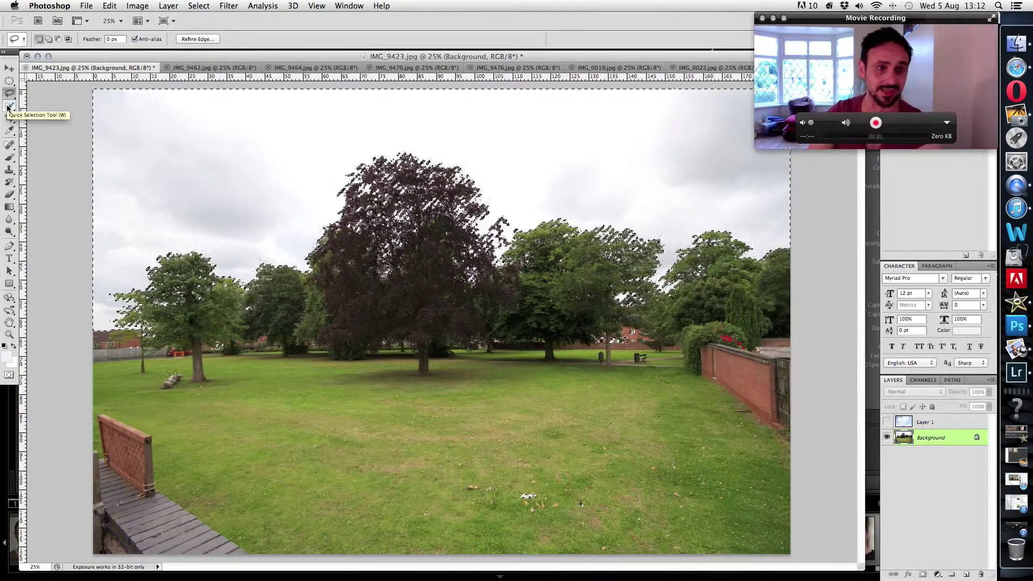
left_click(8, 107)
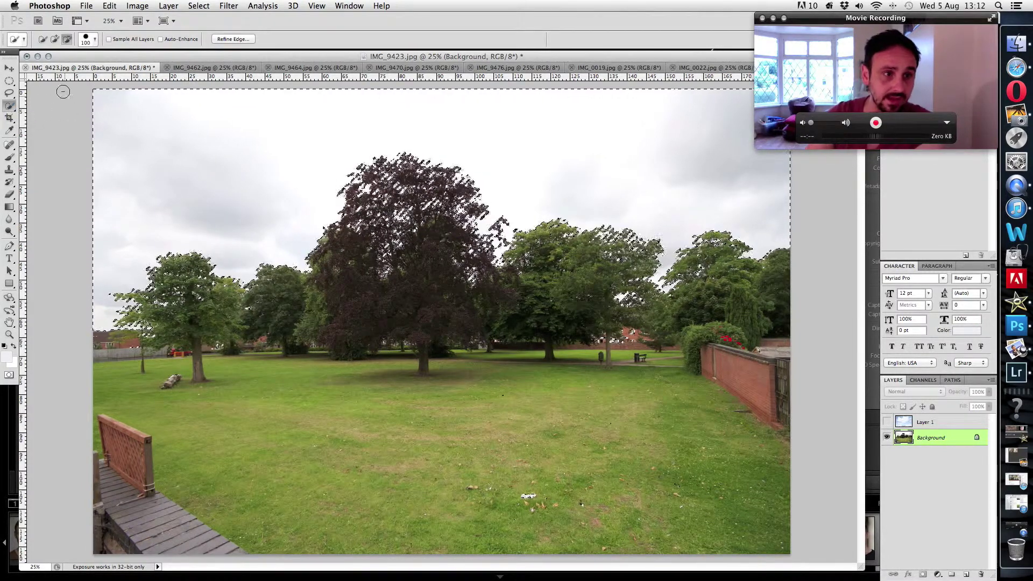
left_click(67, 40)
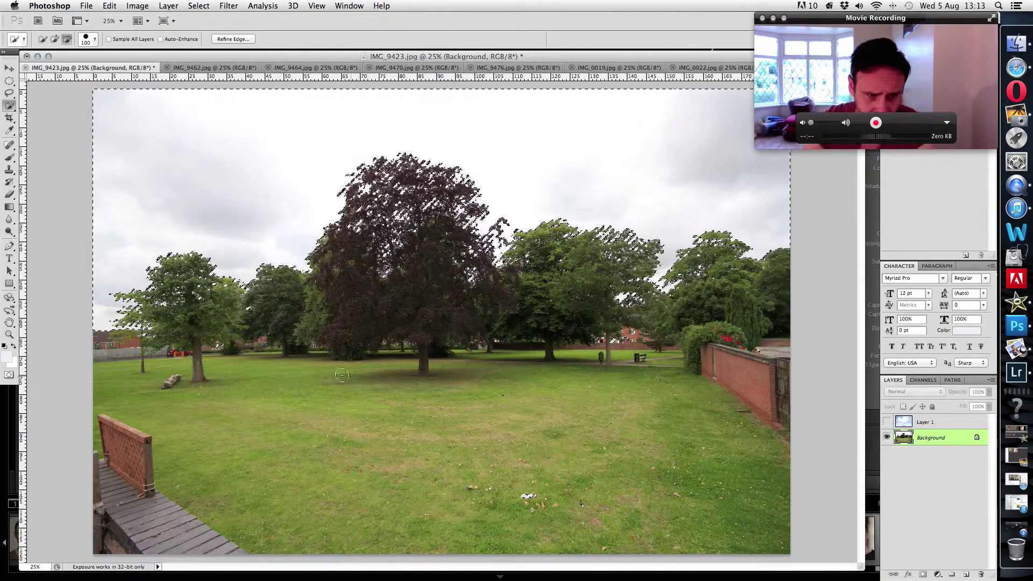
left_click_drag(202, 353, 242, 355)
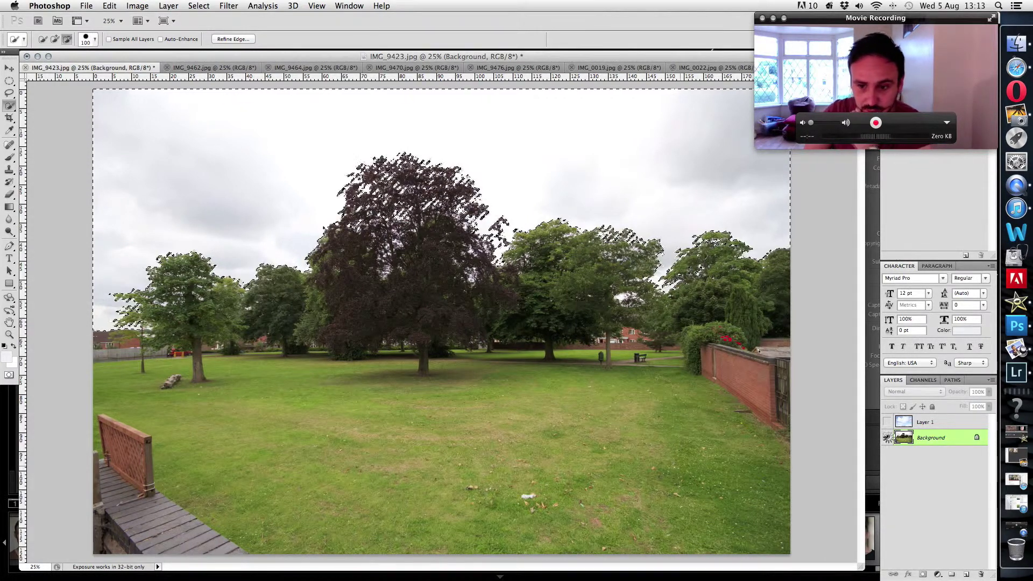
left_click(887, 437)
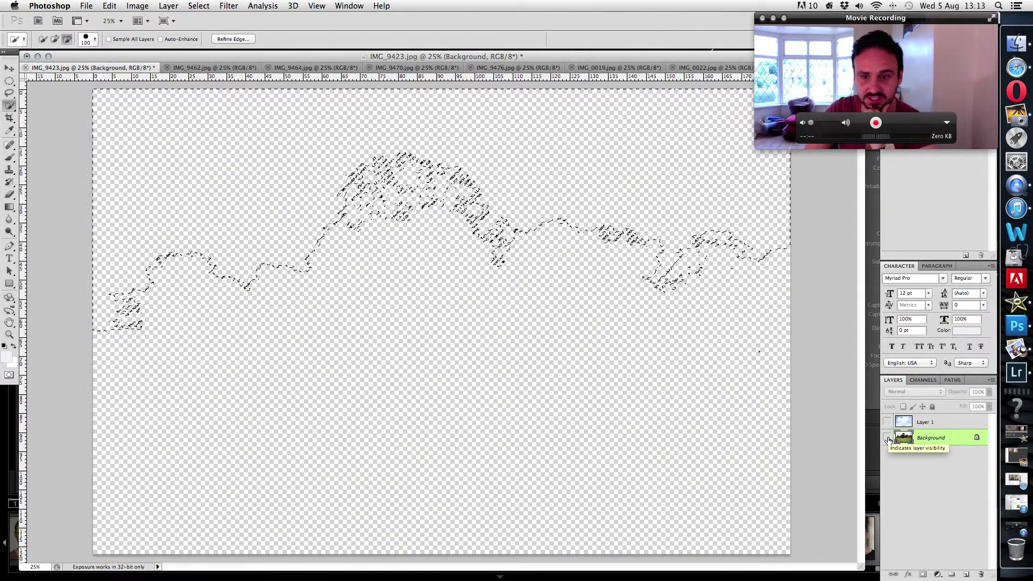
- Show both layers, make Layer 1 active, and add a layer mask from the sky selection
left_click(760, 353)
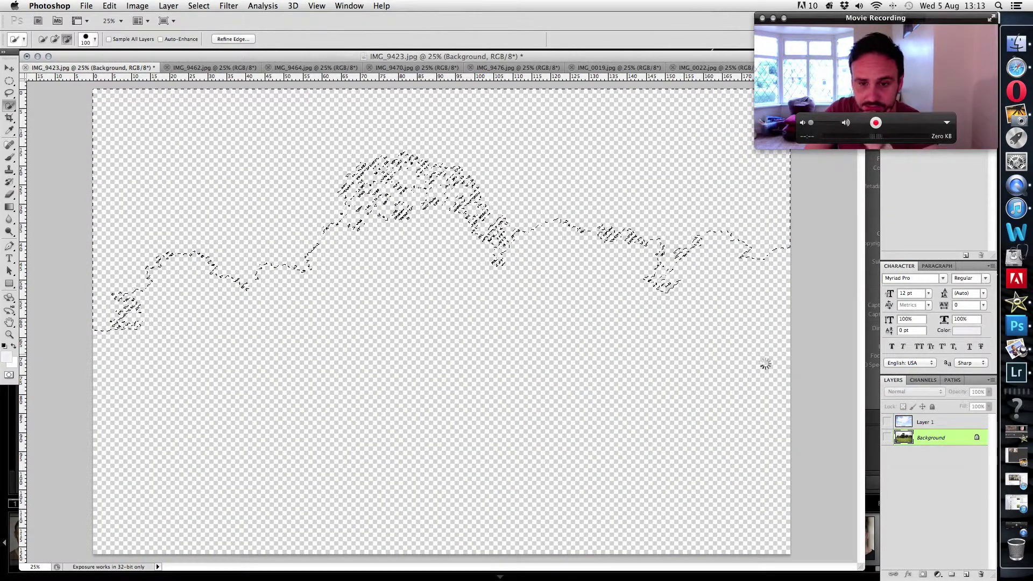
left_click(887, 438)
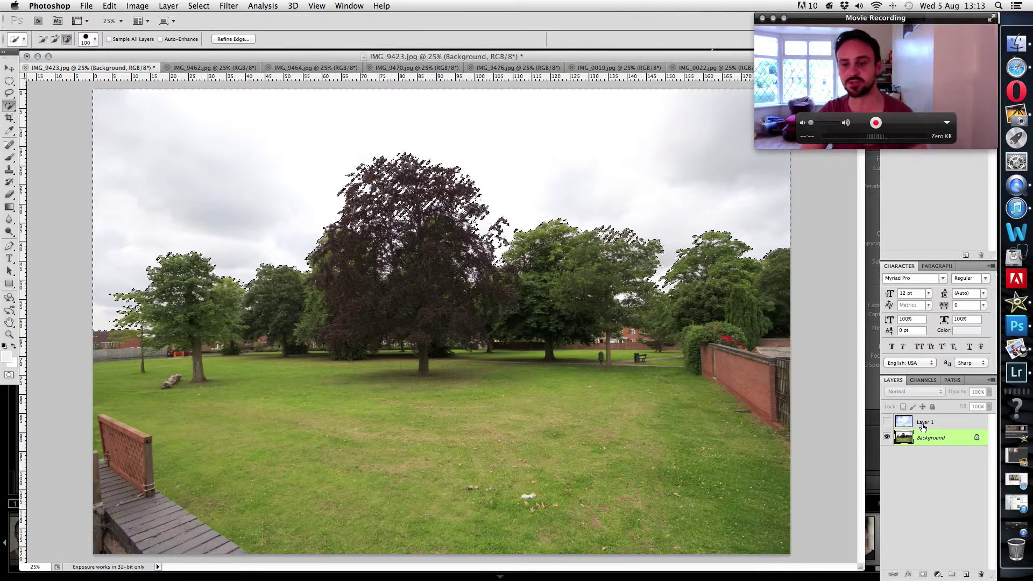
left_click(887, 423)
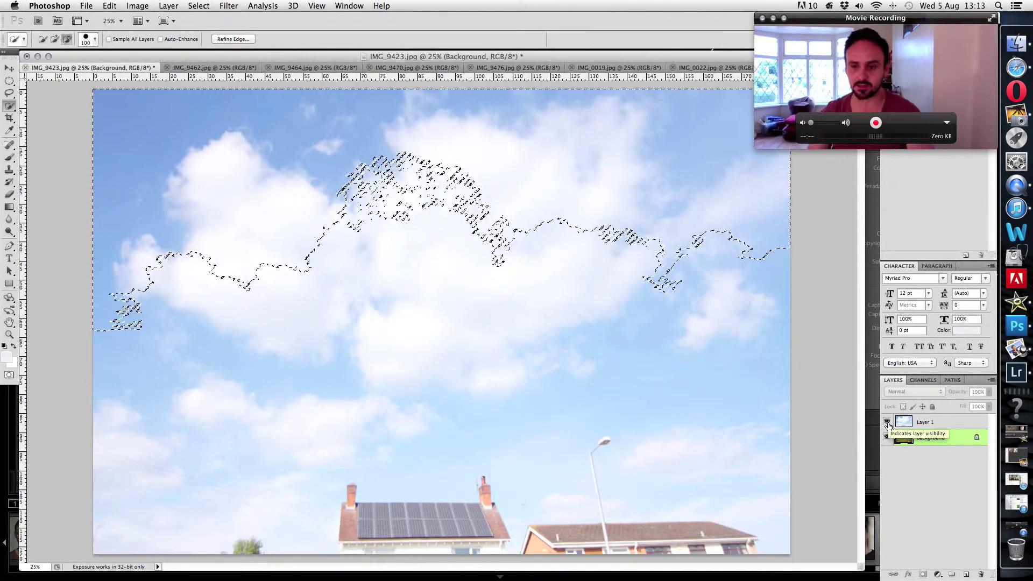
left_click(944, 425)
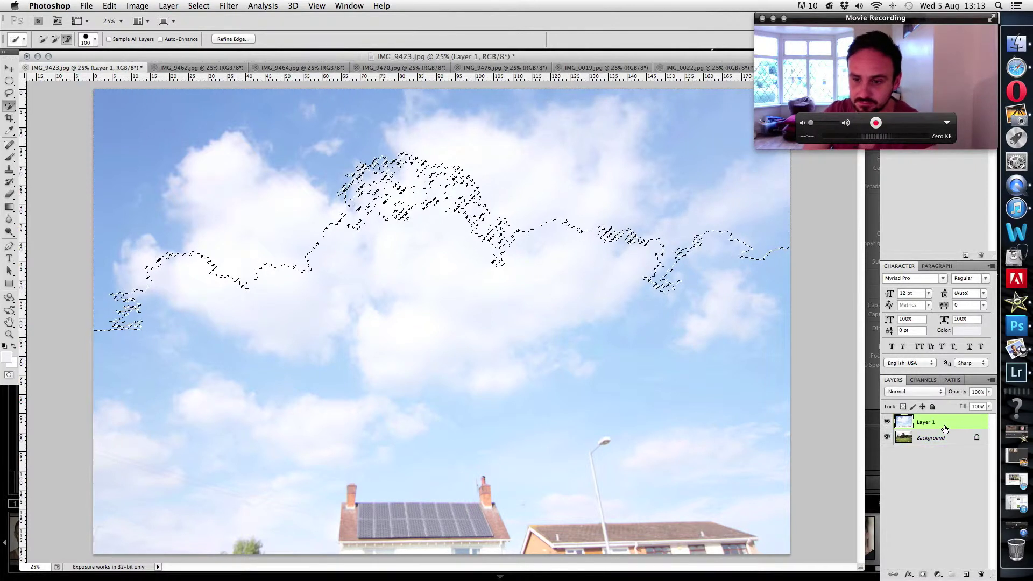
left_click(922, 574)
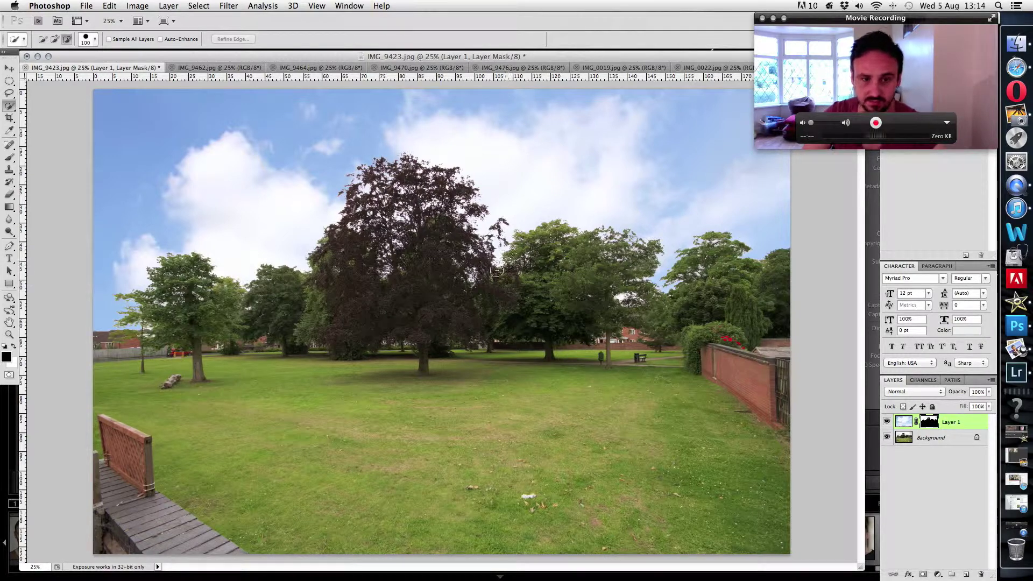
- Unlink Layer 1 from its mask and target the sky image thumbnail
scroll(468, 315, "down", 3)
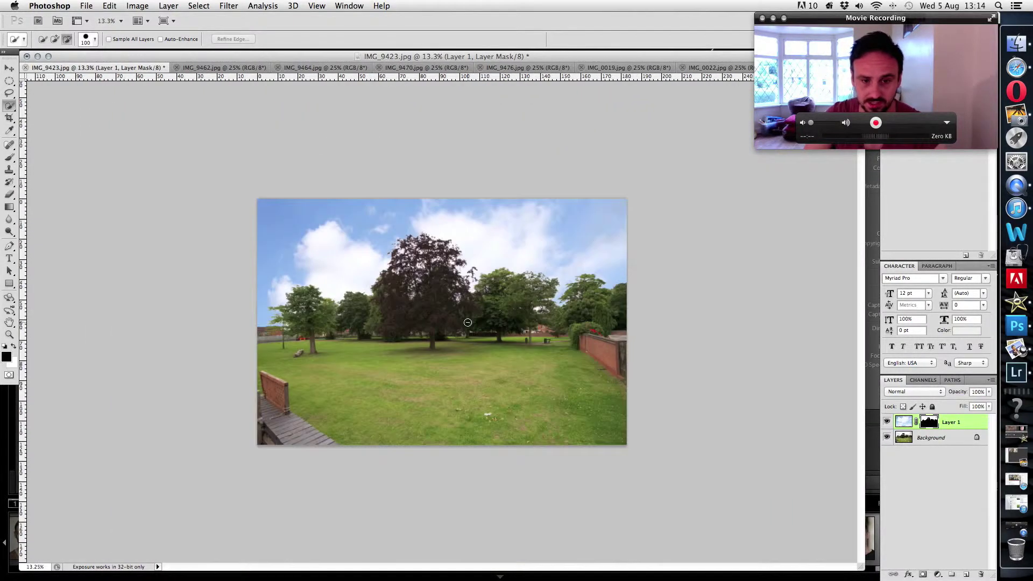
scroll(468, 322, "up", 6)
scroll(467, 322, "down", 8)
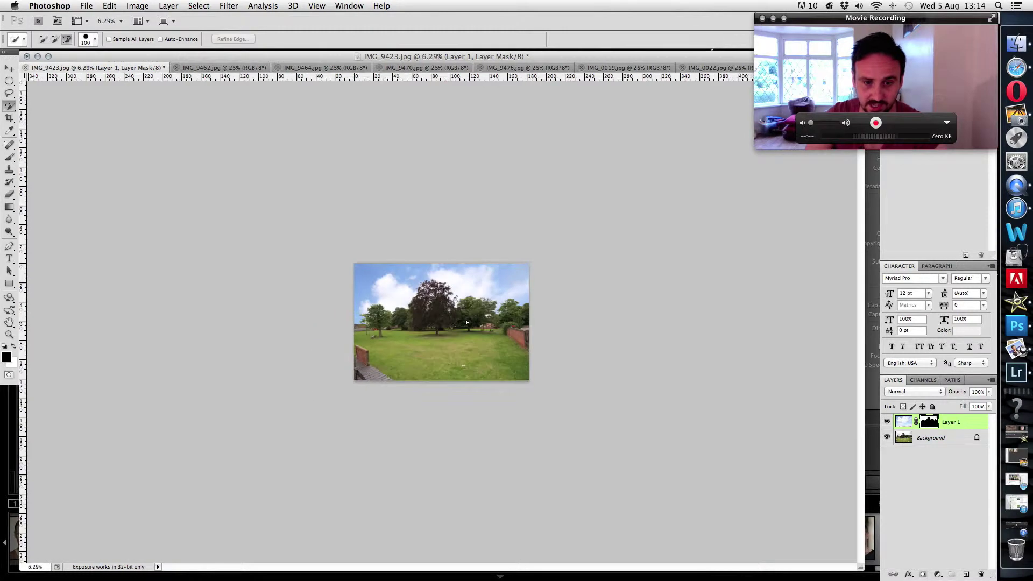
scroll(467, 322, "up", 3)
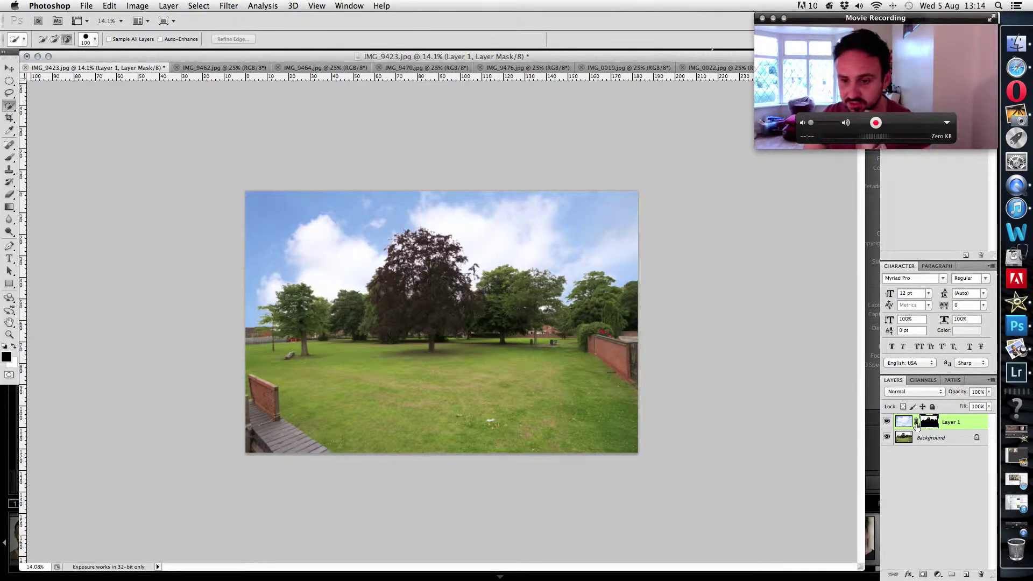
left_click(916, 423)
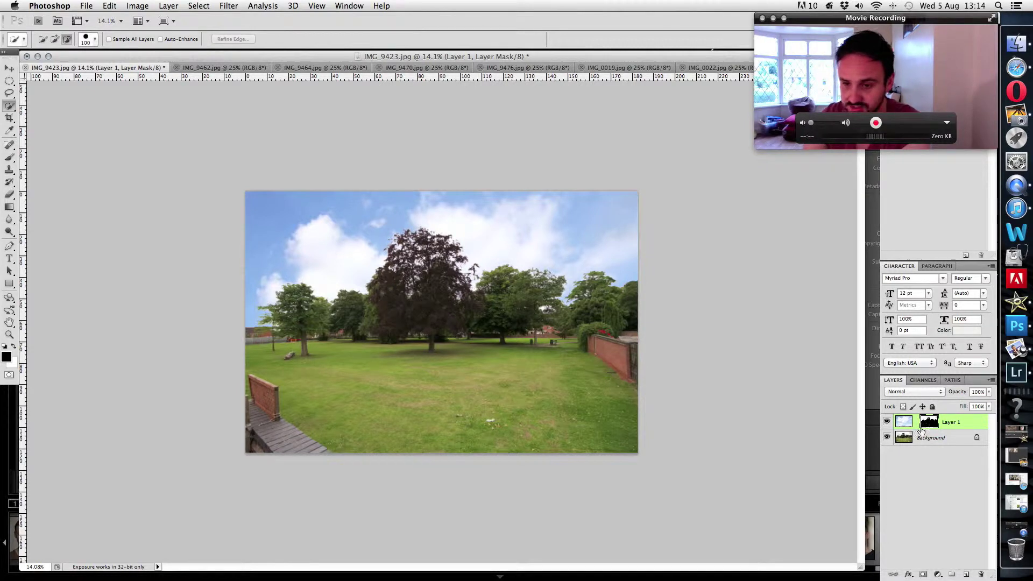
left_click(916, 423)
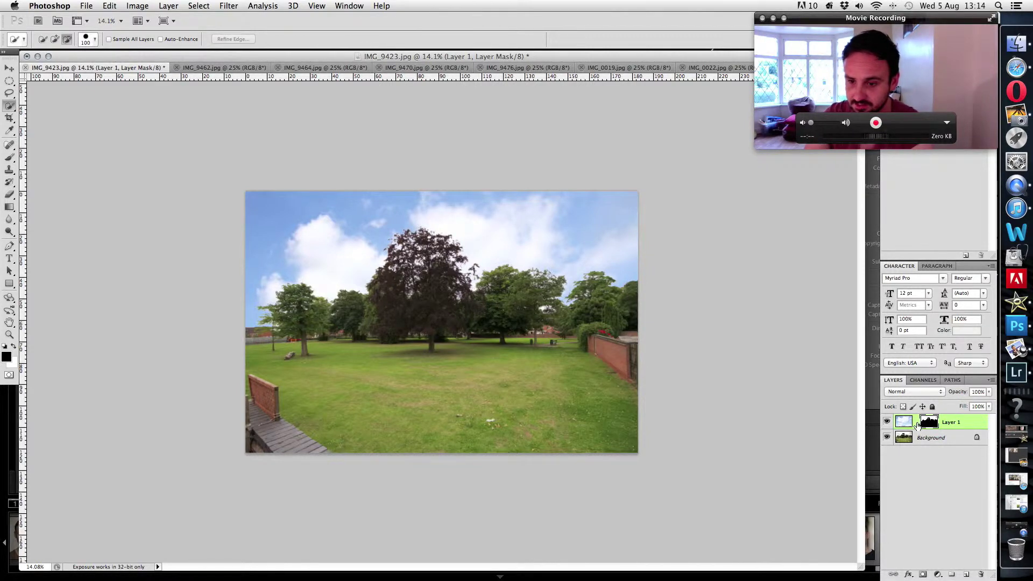
left_click(902, 428)
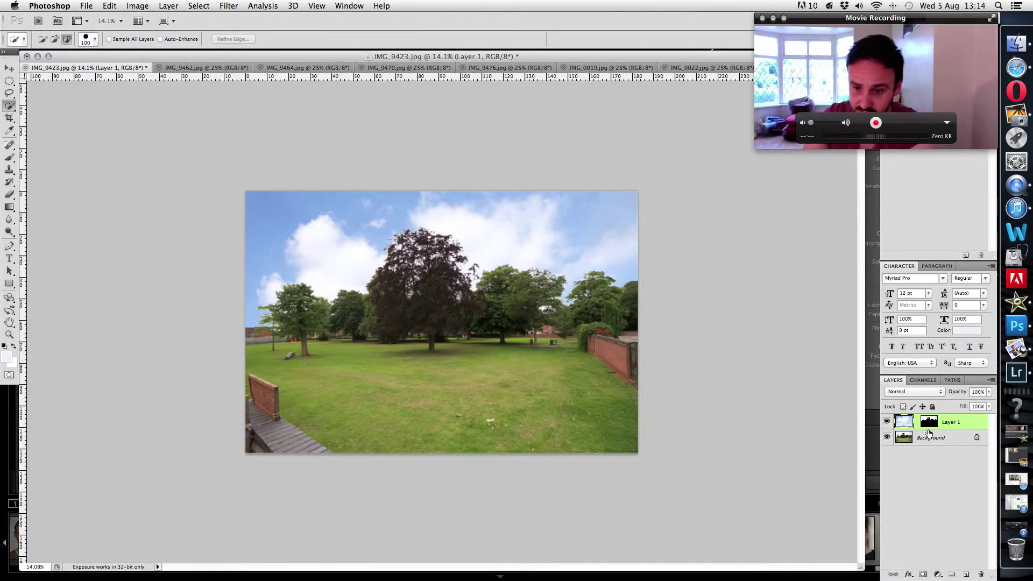
left_click(928, 424)
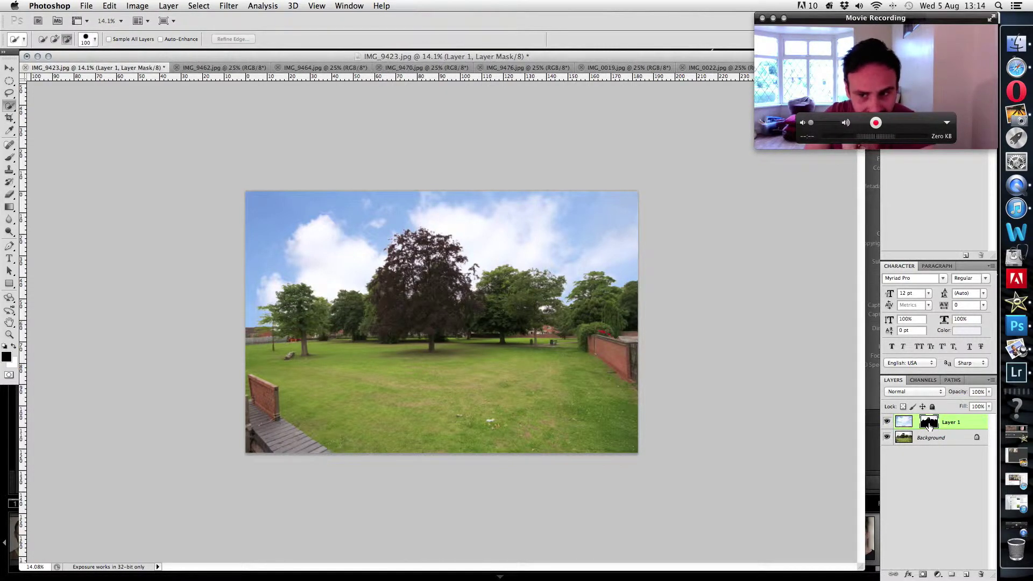
left_click(907, 424)
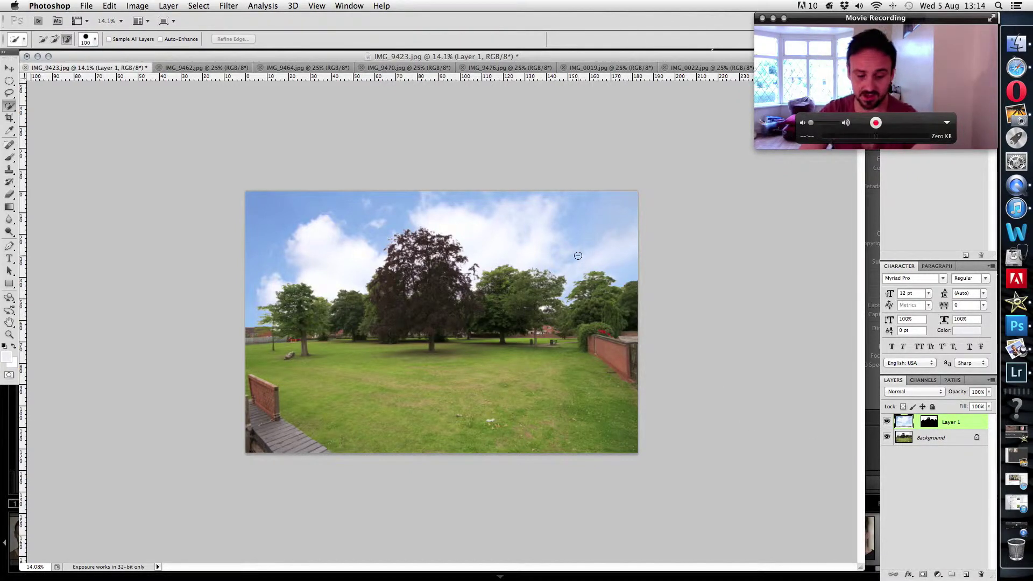
key("super+t")
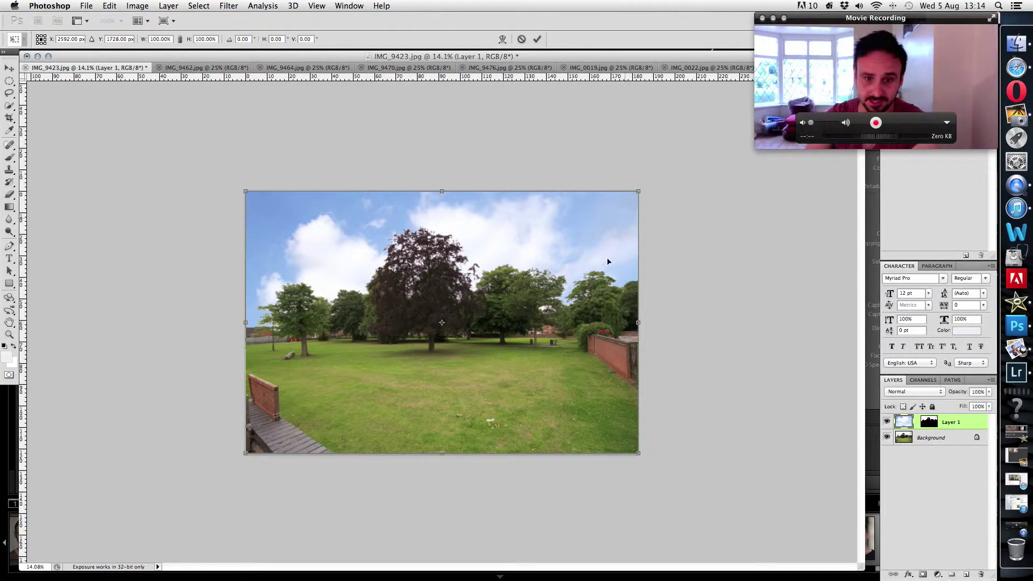
mouse_move(580, 251)
left_mouse_down()
mouse_move(576, 191)
mouse_move(582, 317)
mouse_move(636, 279)
mouse_move(583, 322)
mouse_move(548, 237)
mouse_move(583, 258)
mouse_move(574, 251)
left_mouse_up()
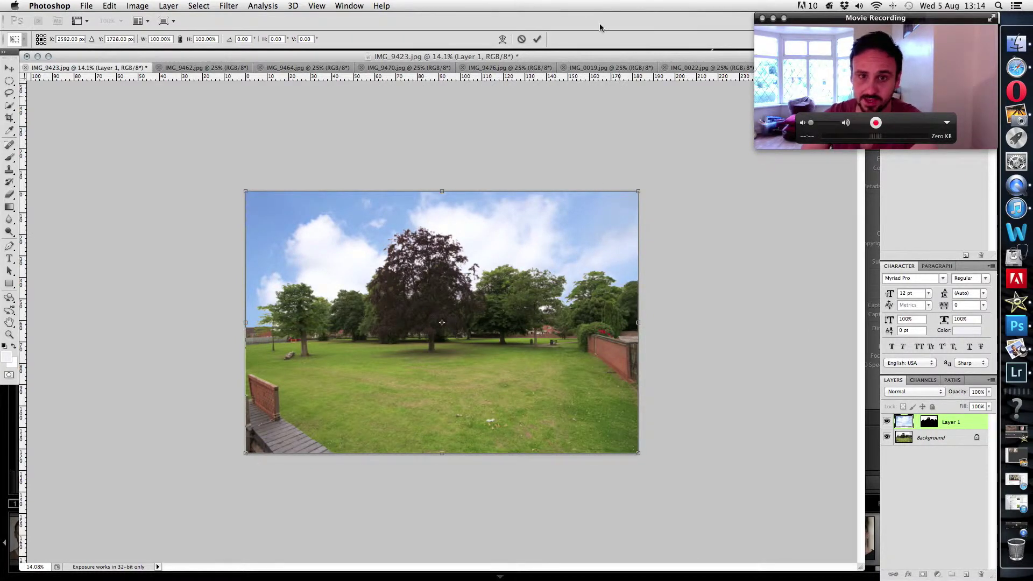
left_click(521, 40)
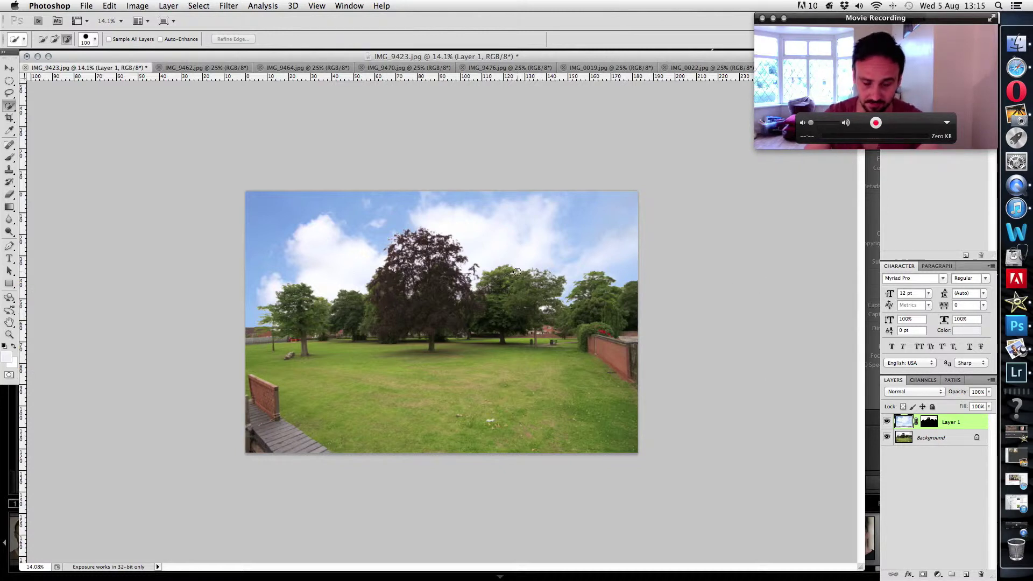
key("super+t")
left_click_drag(500, 242, 514, 199)
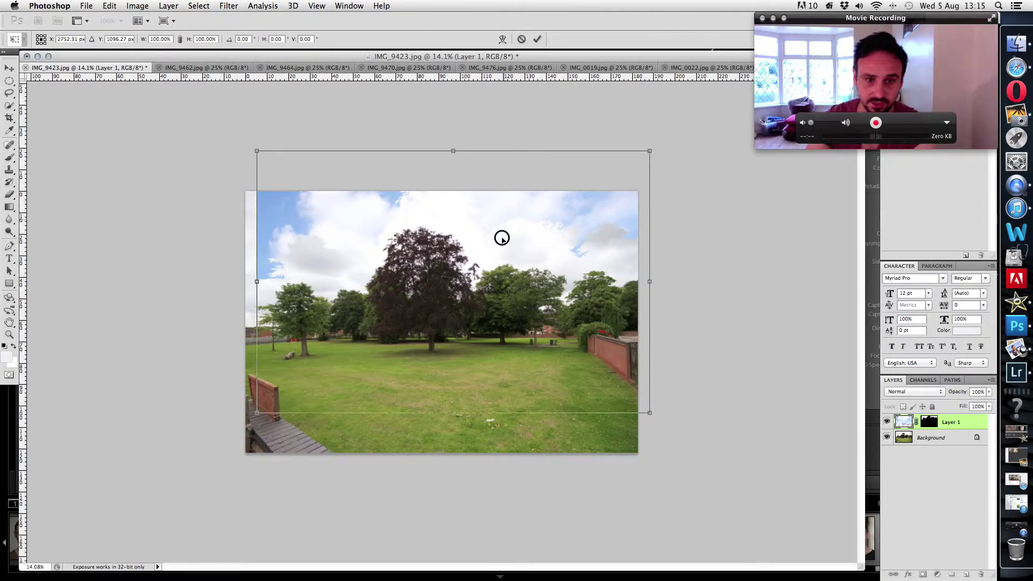
left_click_drag(500, 235, 477, 264)
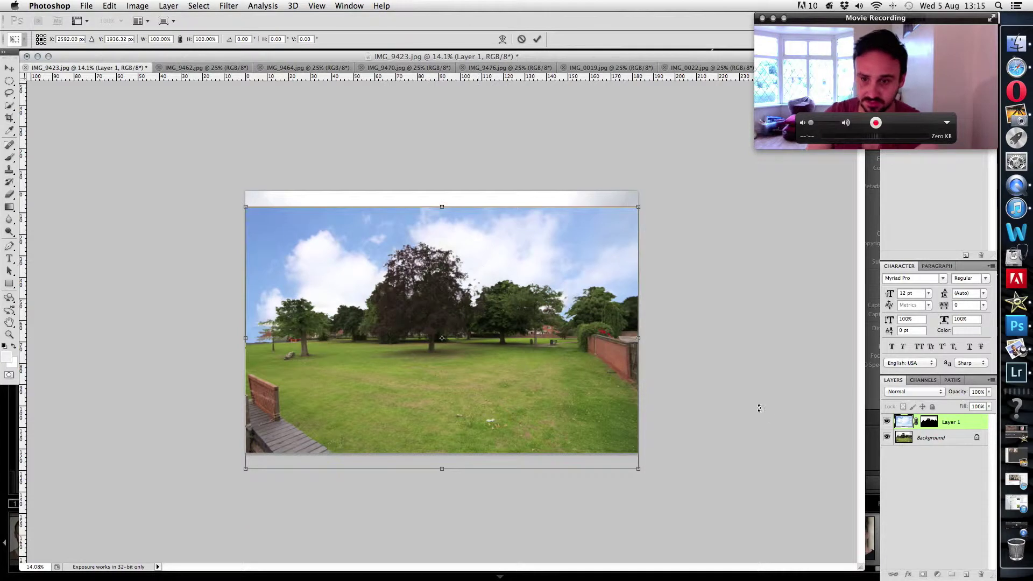
left_click(522, 41)
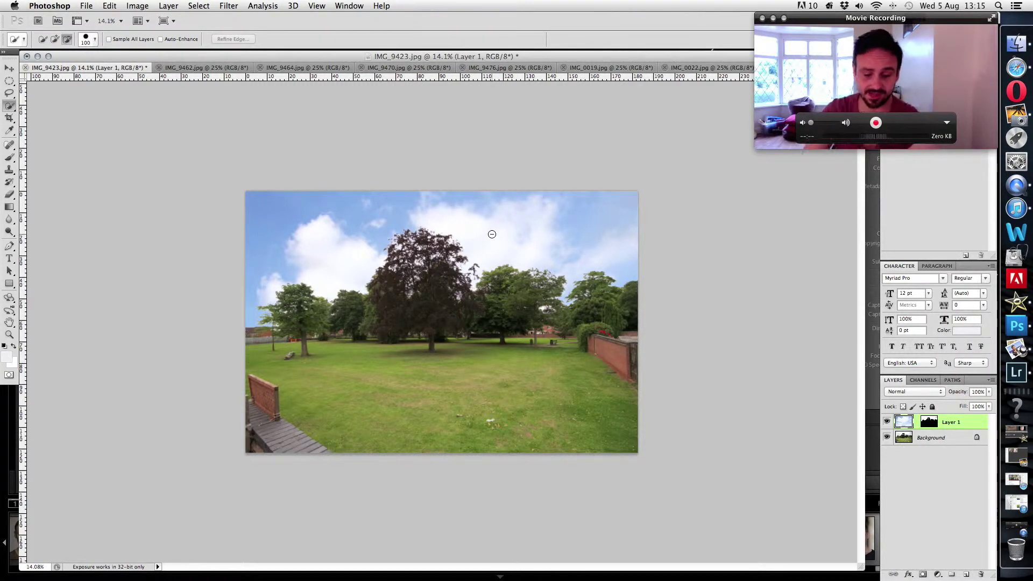
- Scale up the sky layer, distort its corners in perspective, and commit the transform
key("super+t")
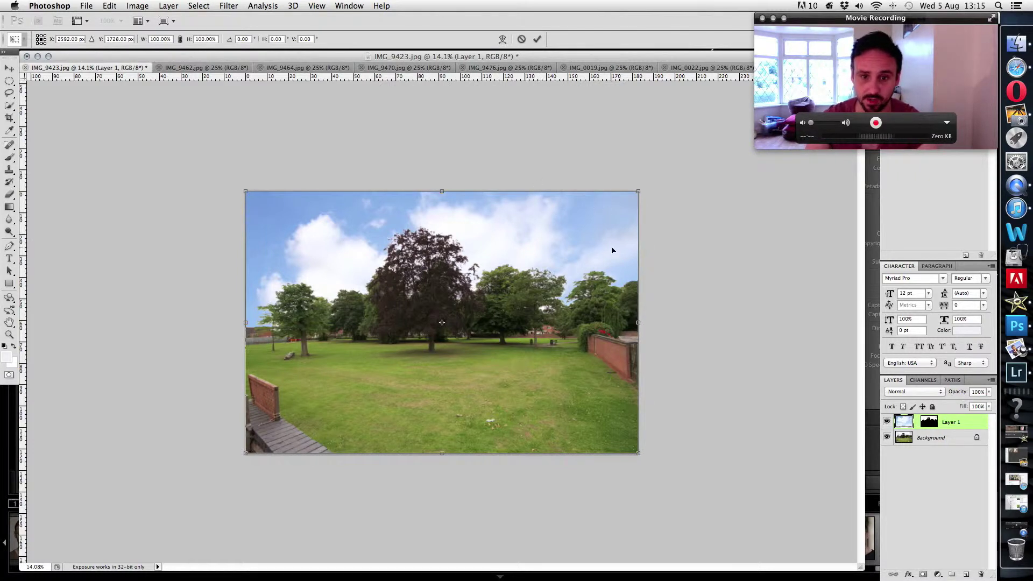
left_click_drag(636, 190, 696, 158)
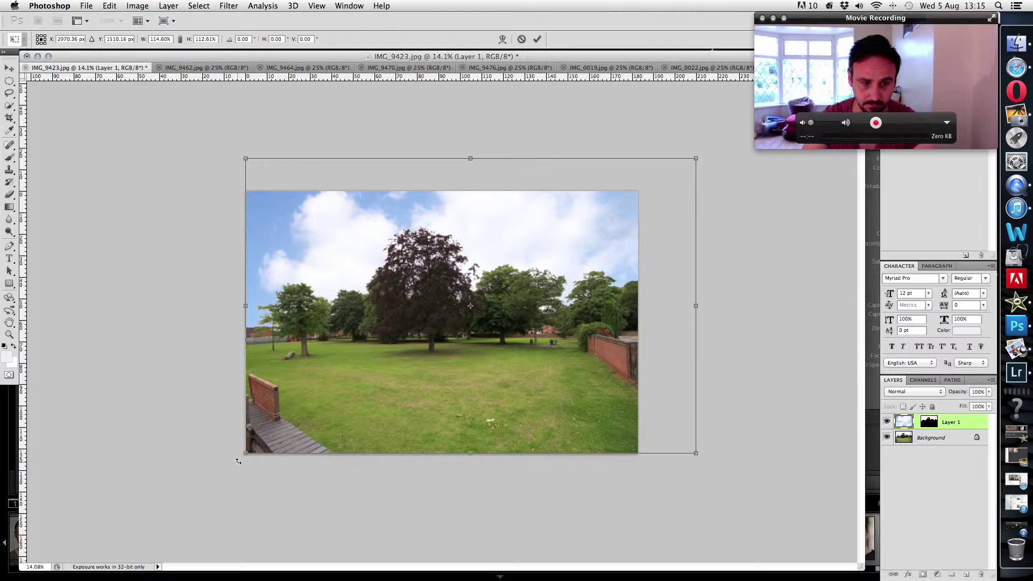
left_click_drag(246, 452, 184, 370)
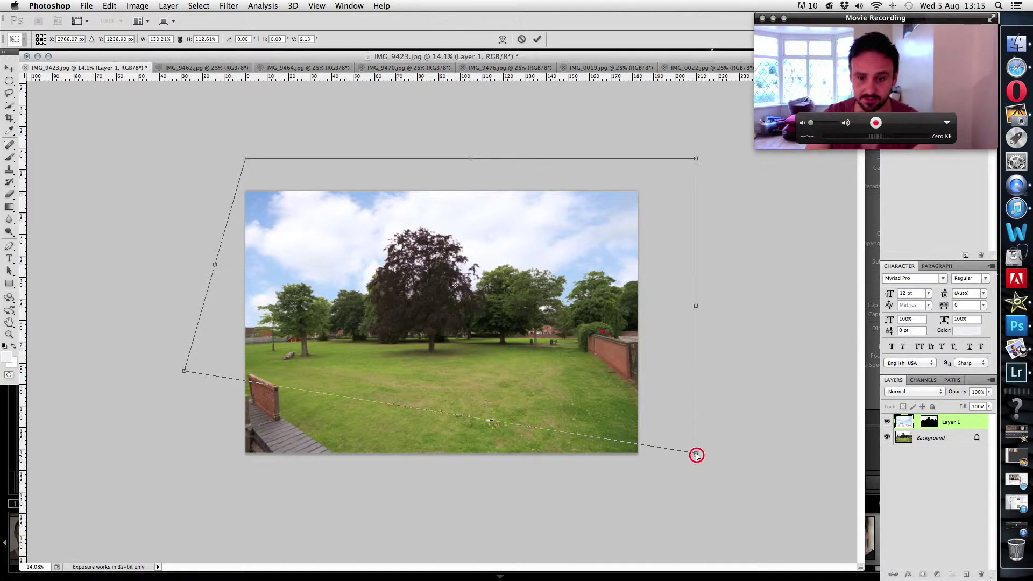
left_click_drag(695, 455, 685, 400)
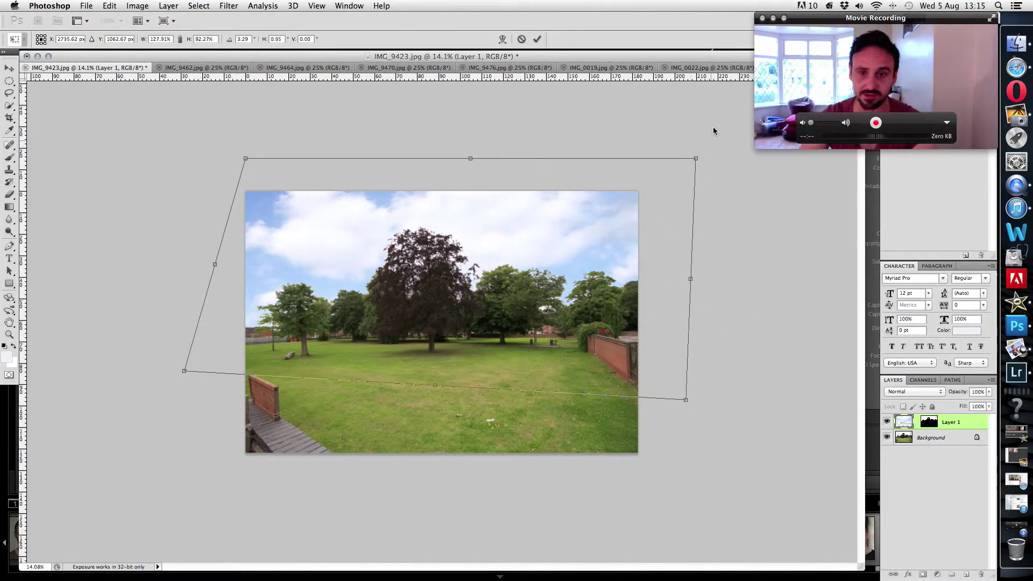
left_click_drag(697, 160, 649, 176)
left_click_drag(686, 403, 664, 392)
left_click_drag(243, 160, 243, 161)
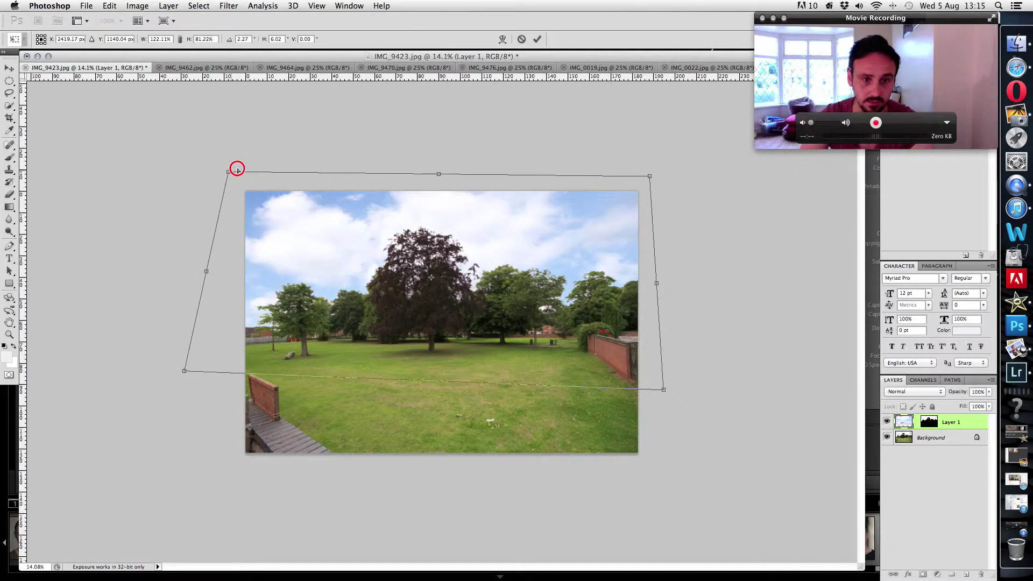
left_click_drag(237, 171, 242, 124)
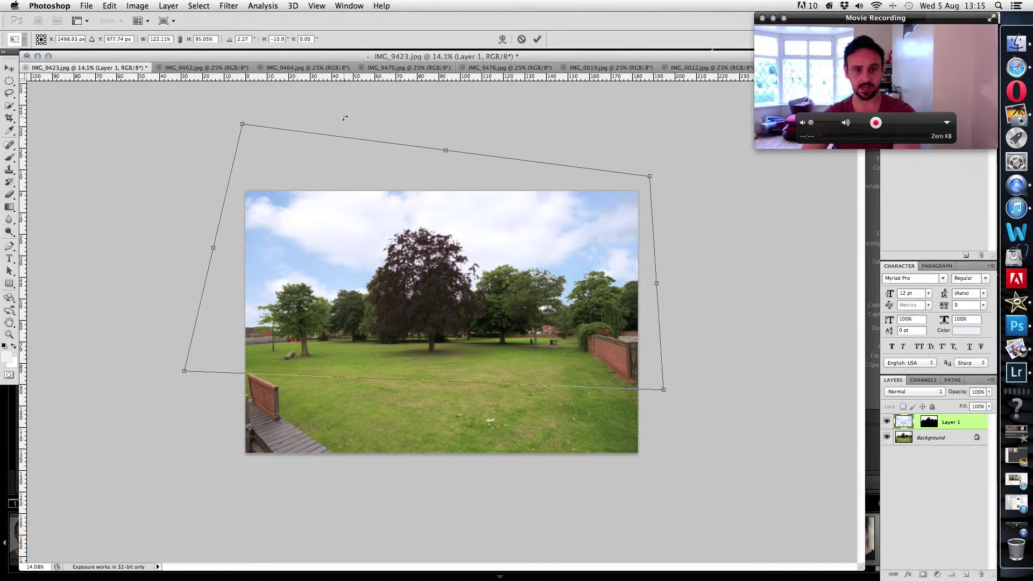
left_click(537, 39)
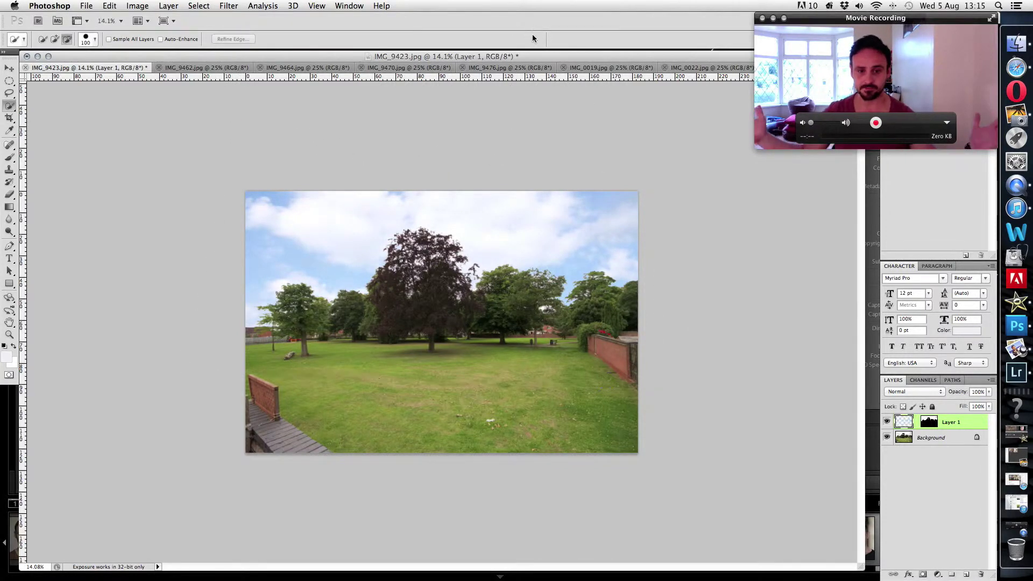